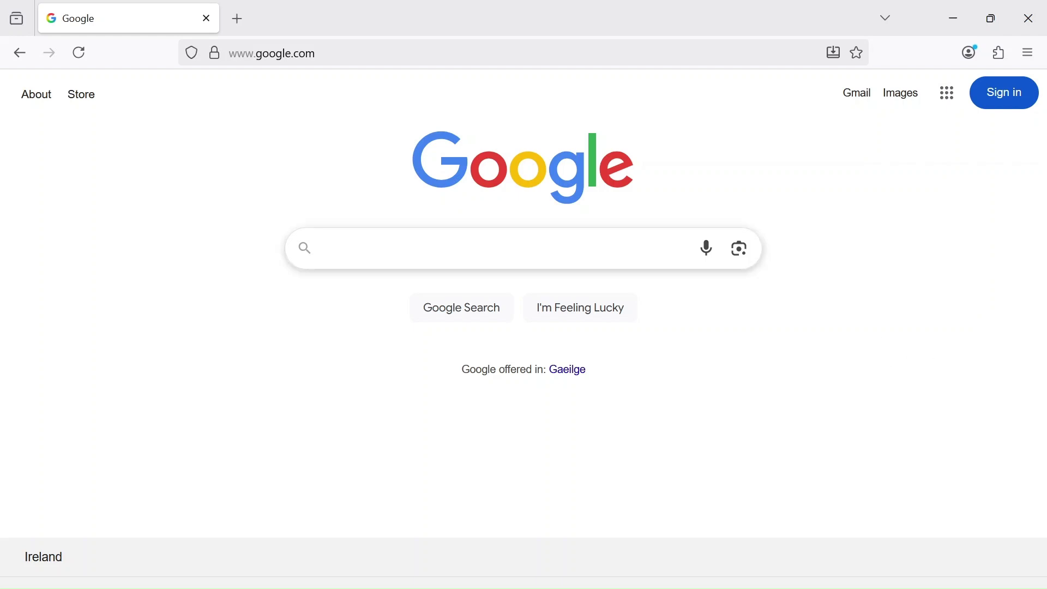
Step: Search Google for '.net 9 sdk download' using the autocomplete suggestion
left_click(627, 249)
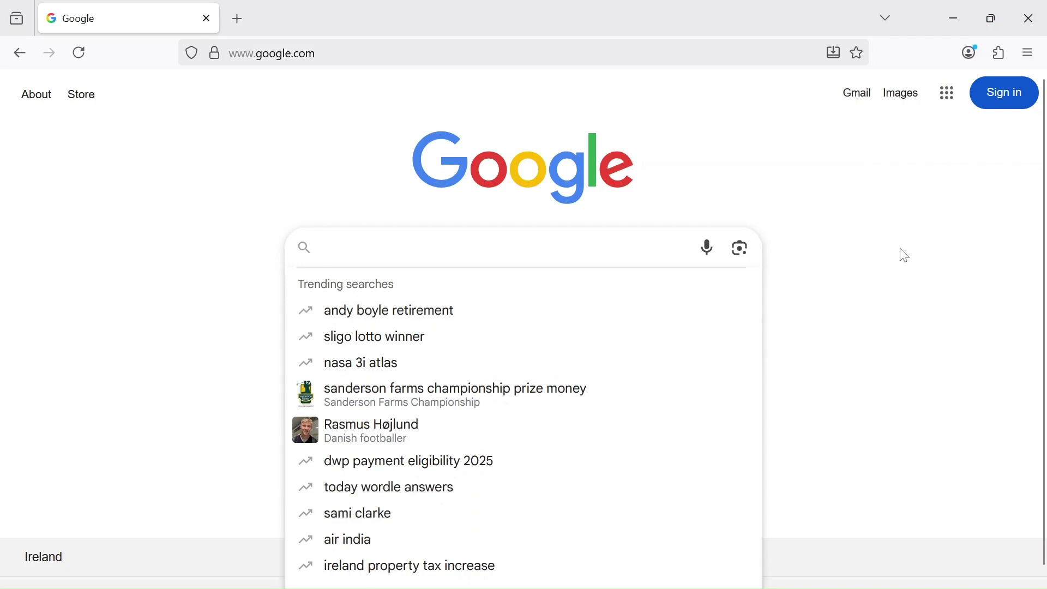
type(".net 9")
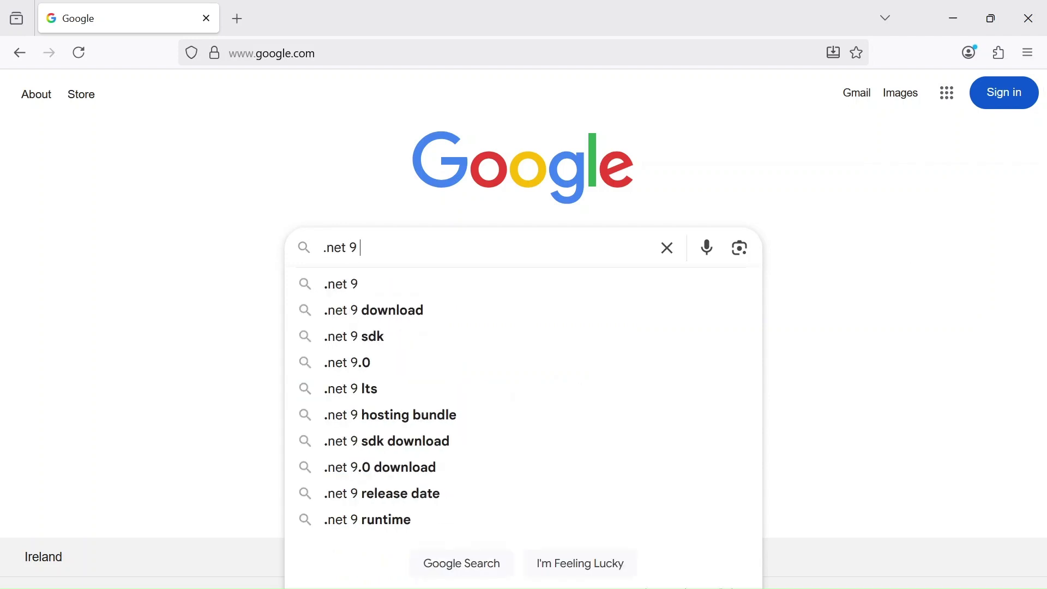
type(" sdk")
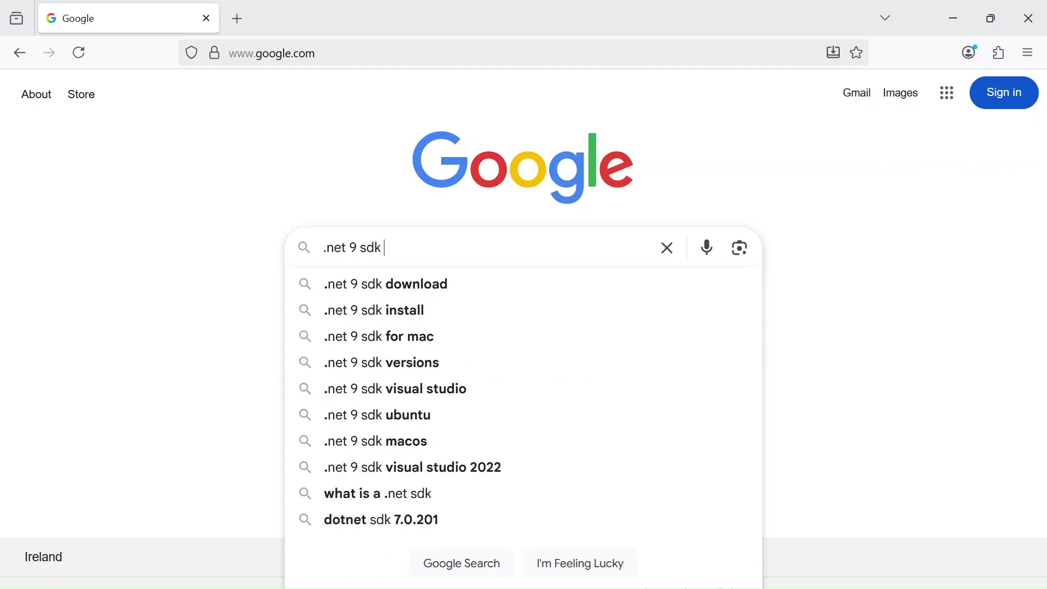
key("Down")
key("Return")
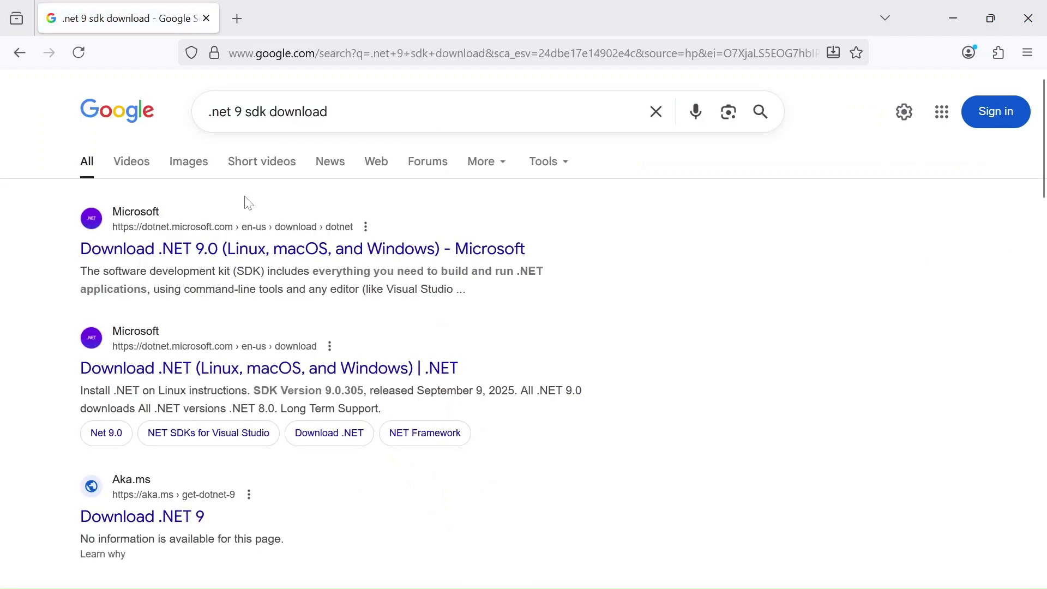
Step: Open Microsoft's Download .NET 9.0 page, accept cookies, and review the SDK 9.0.305 table
left_click(154, 254)
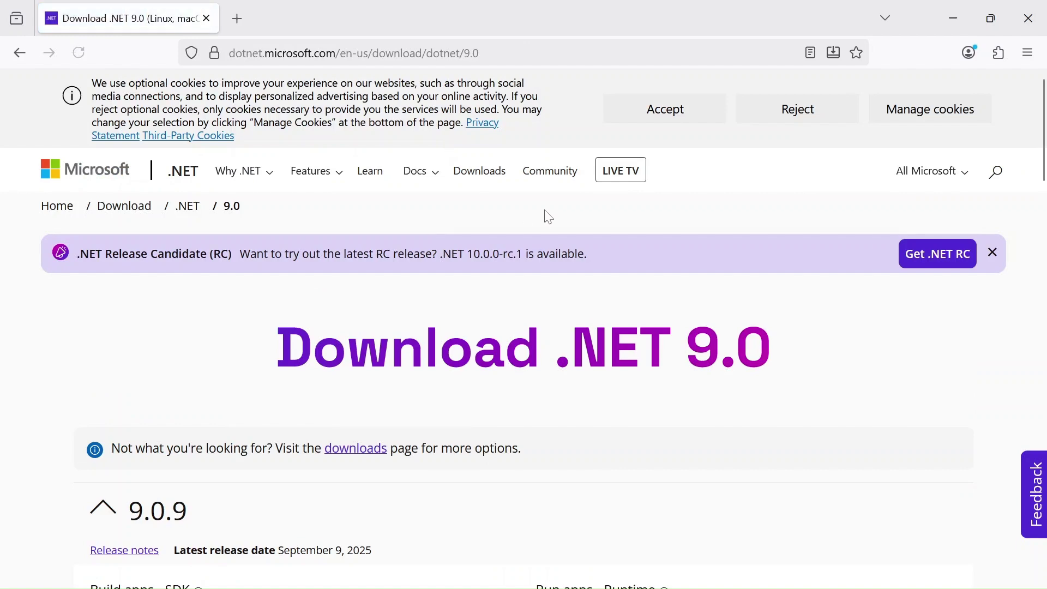
left_click(671, 103)
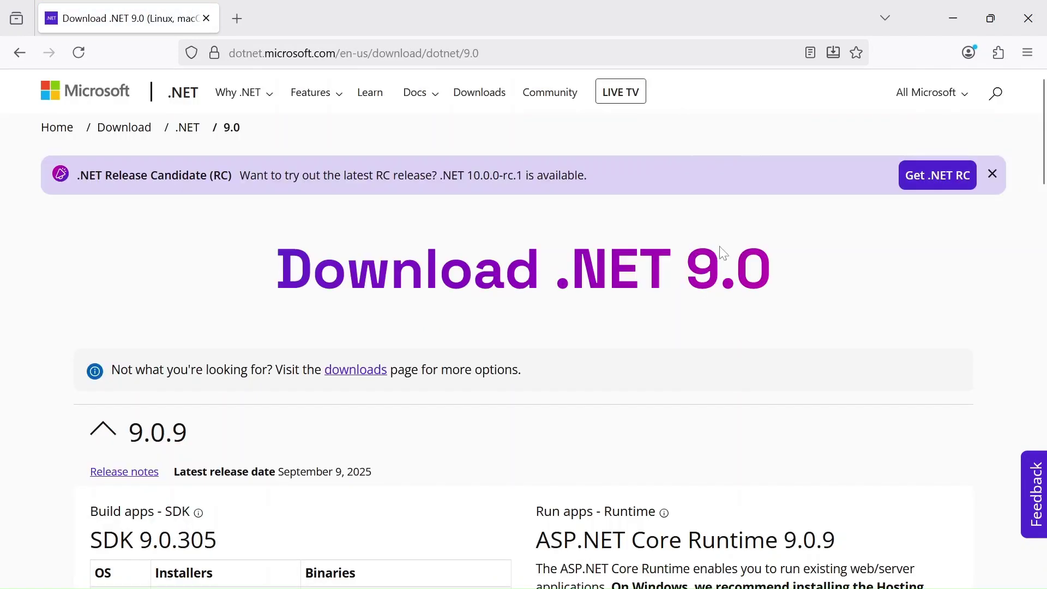
left_click_drag(1044, 132, 1043, 201)
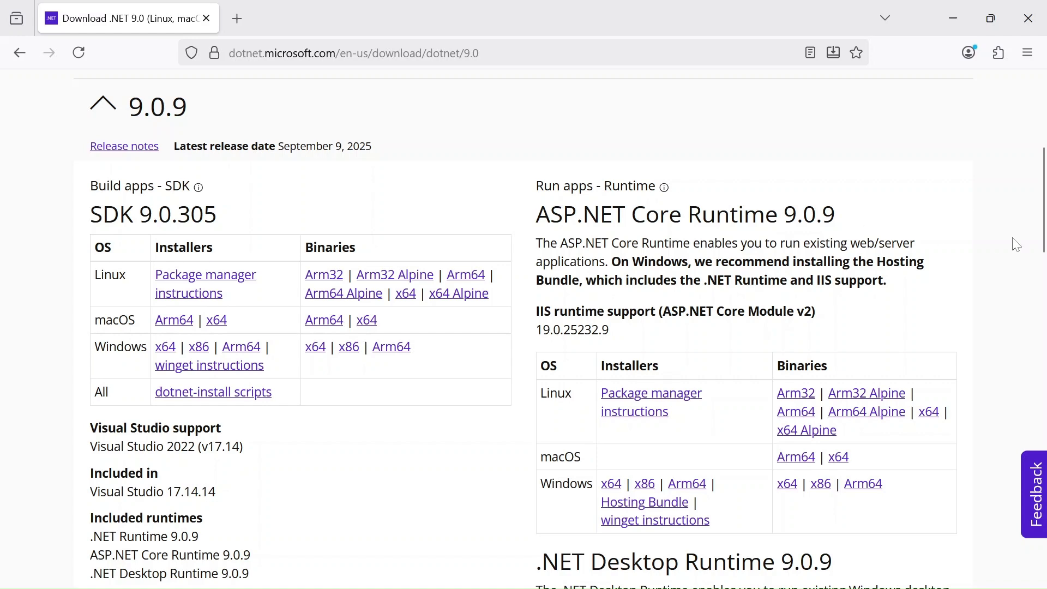
scroll(1019, 251, "down", 5)
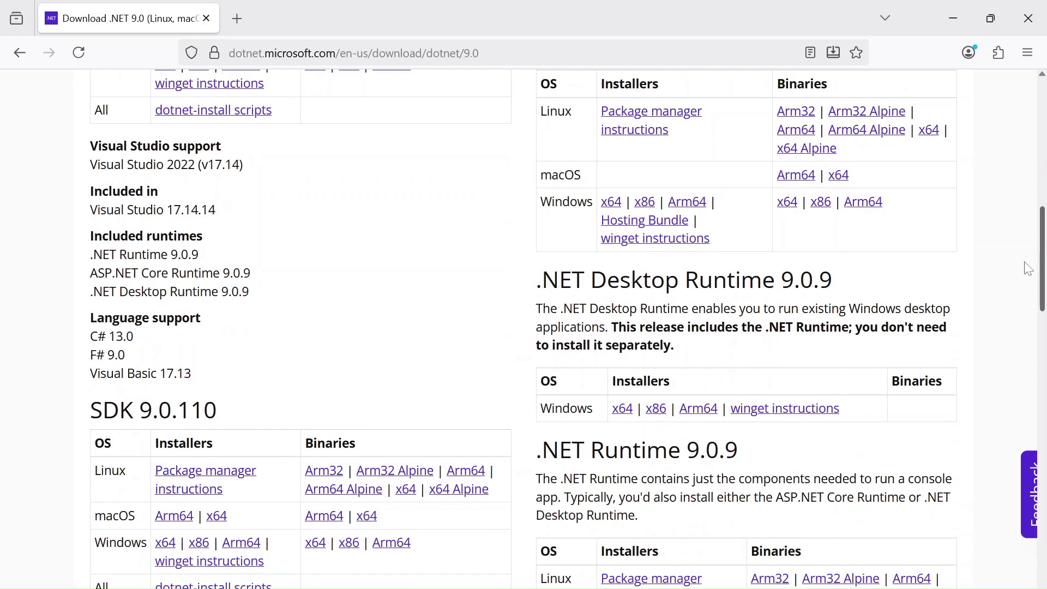
scroll(1028, 261, "up", 3)
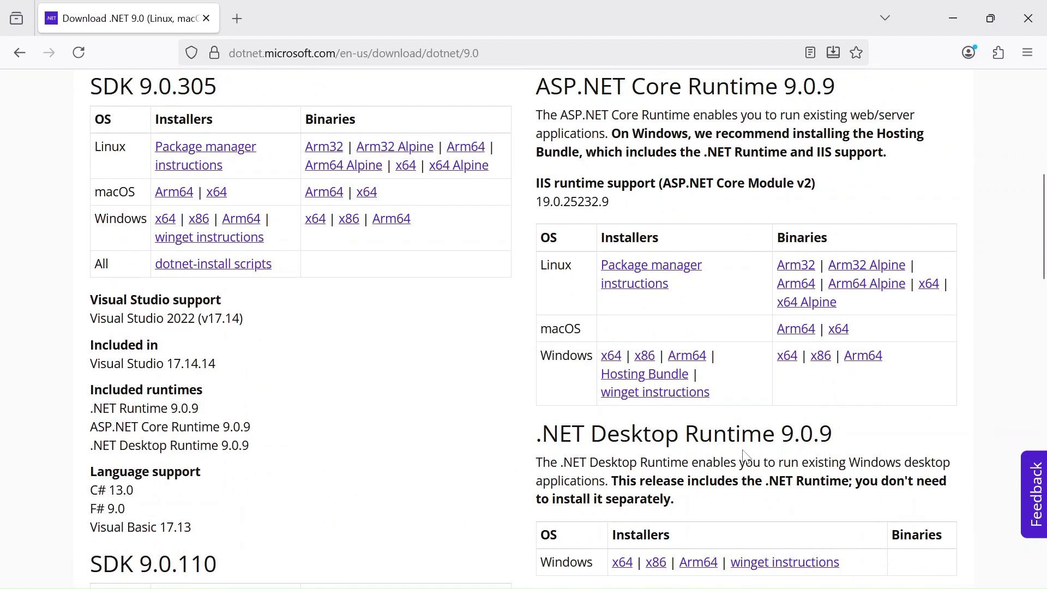
scroll(1040, 246, "down", 3)
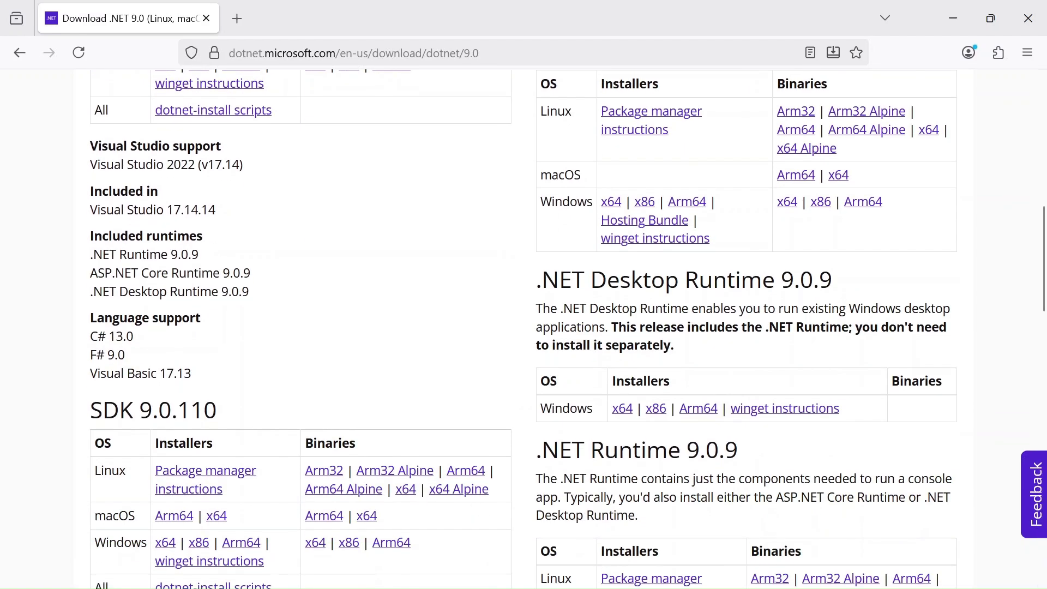
scroll(1044, 294, "up", 4)
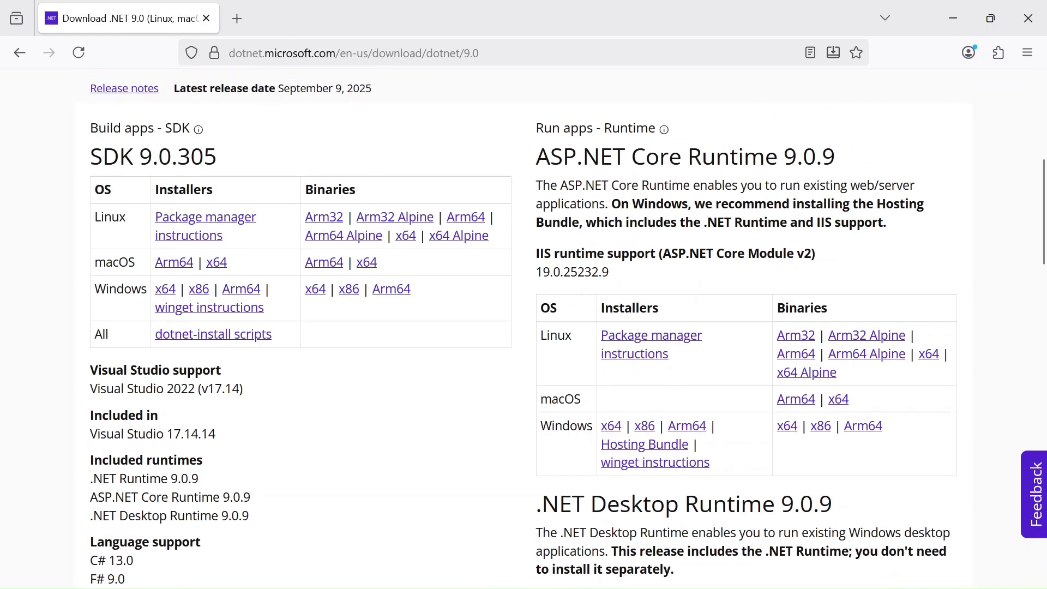
left_click_drag(91, 478, 250, 517)
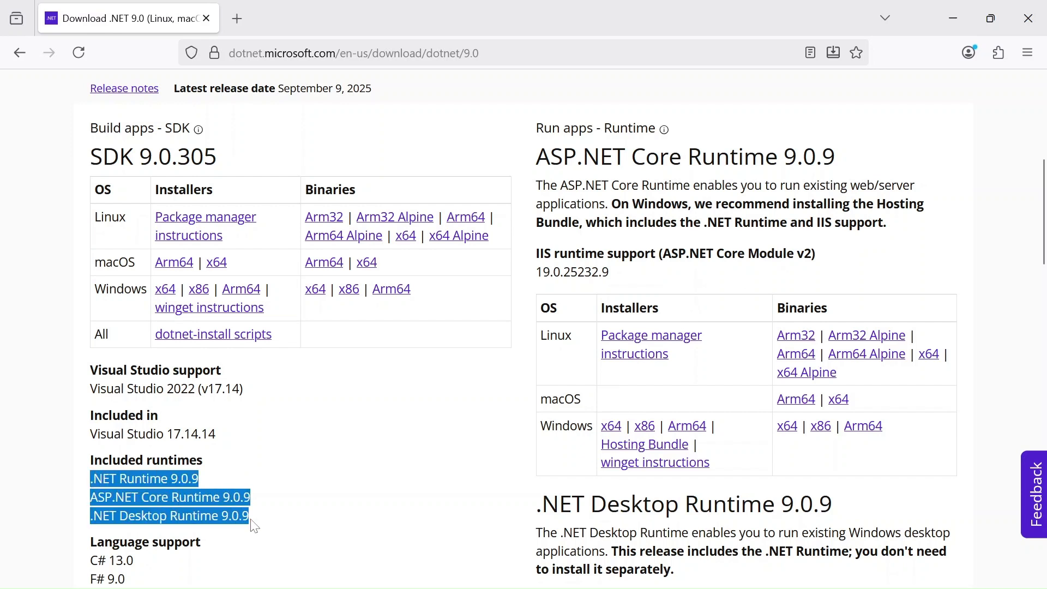
left_click(320, 482)
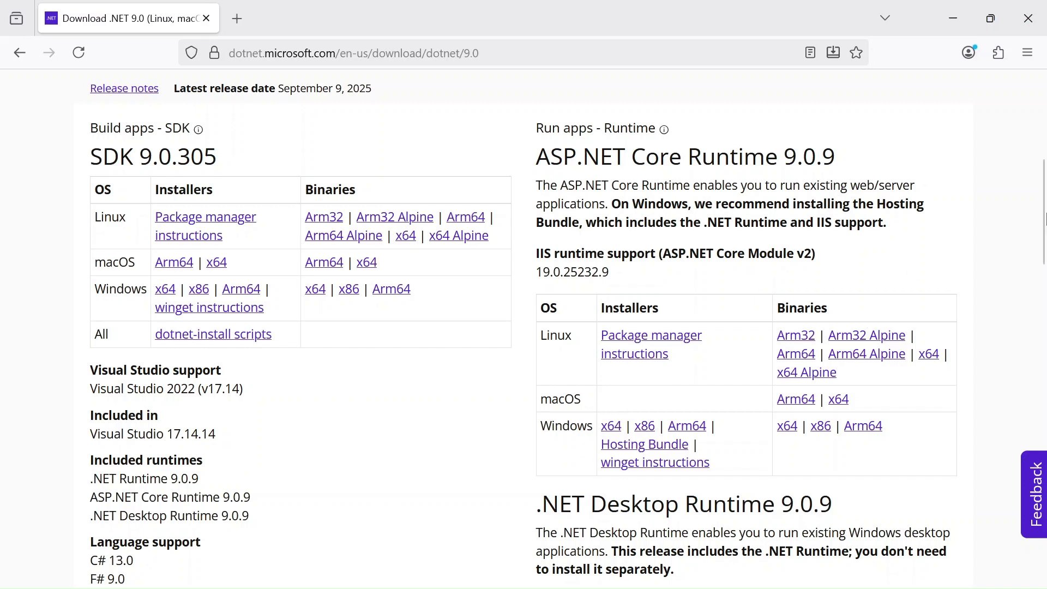
scroll(1044, 229, "down", 1)
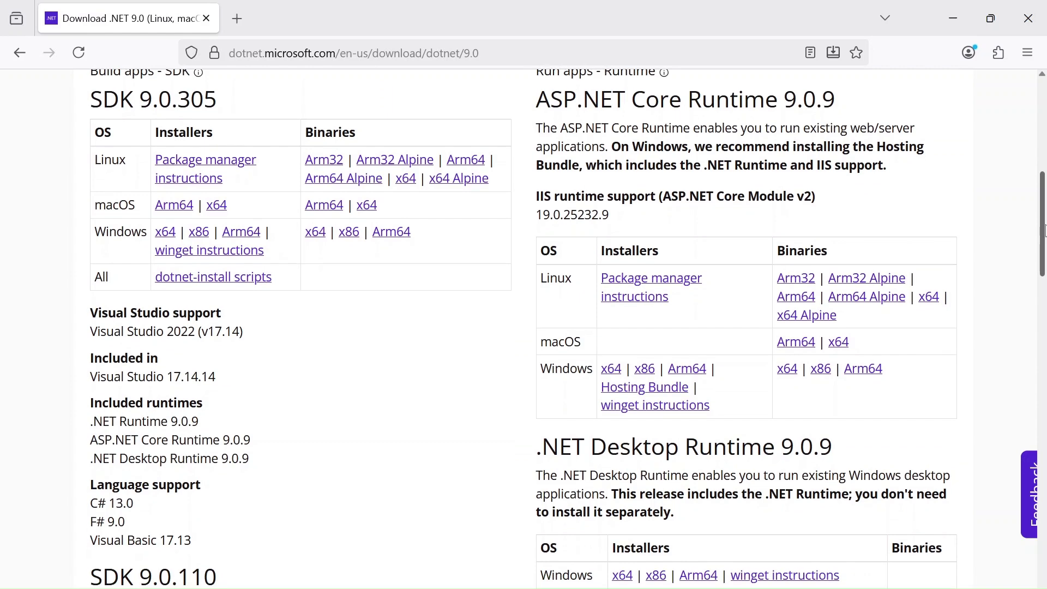
scroll(1044, 229, "up", 1)
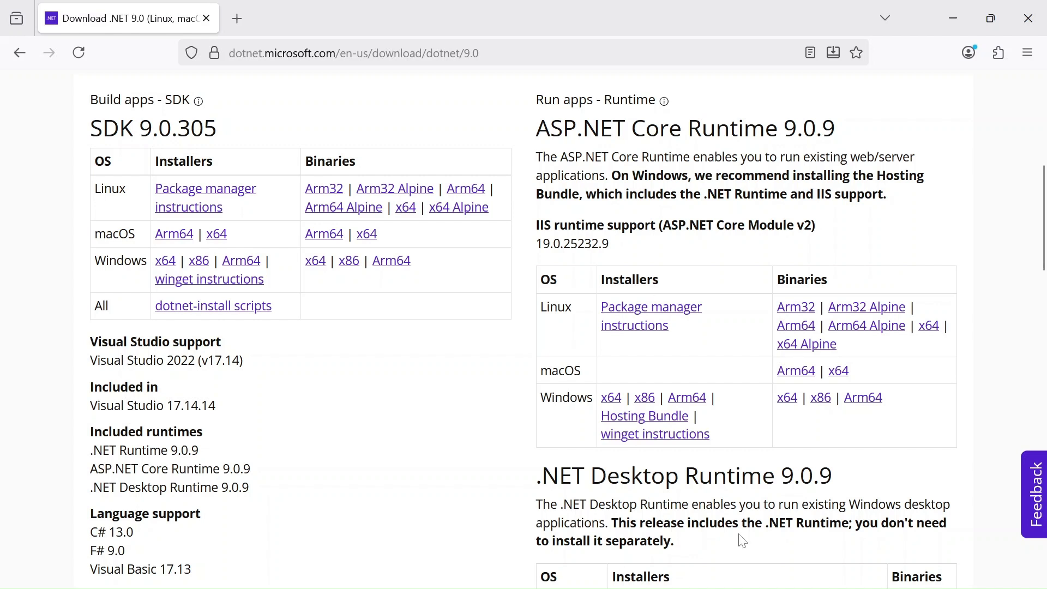
scroll(1041, 275, "down", 5)
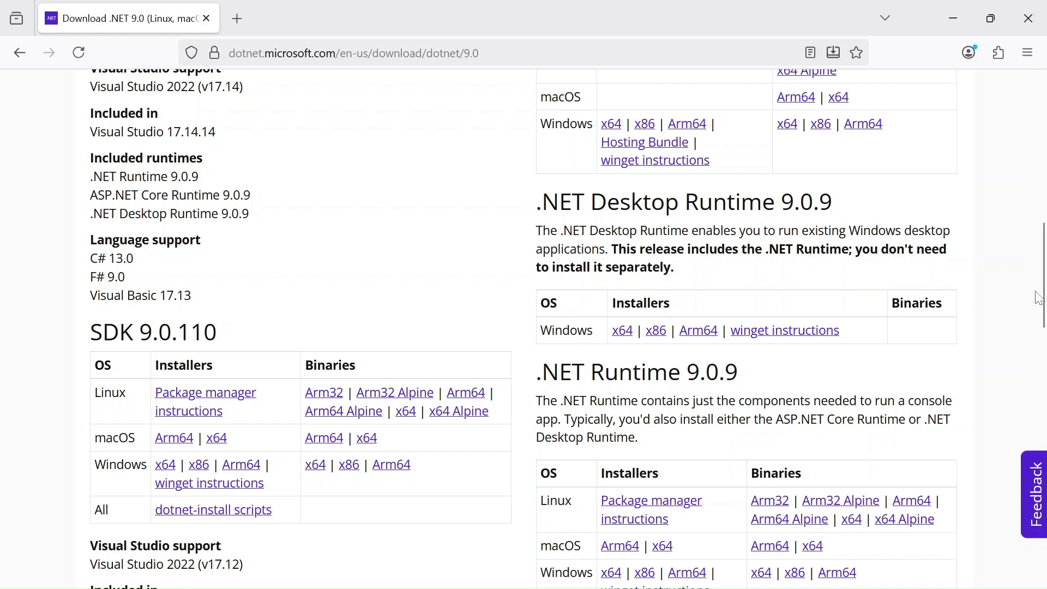
left_click_drag(1044, 295, 1044, 212)
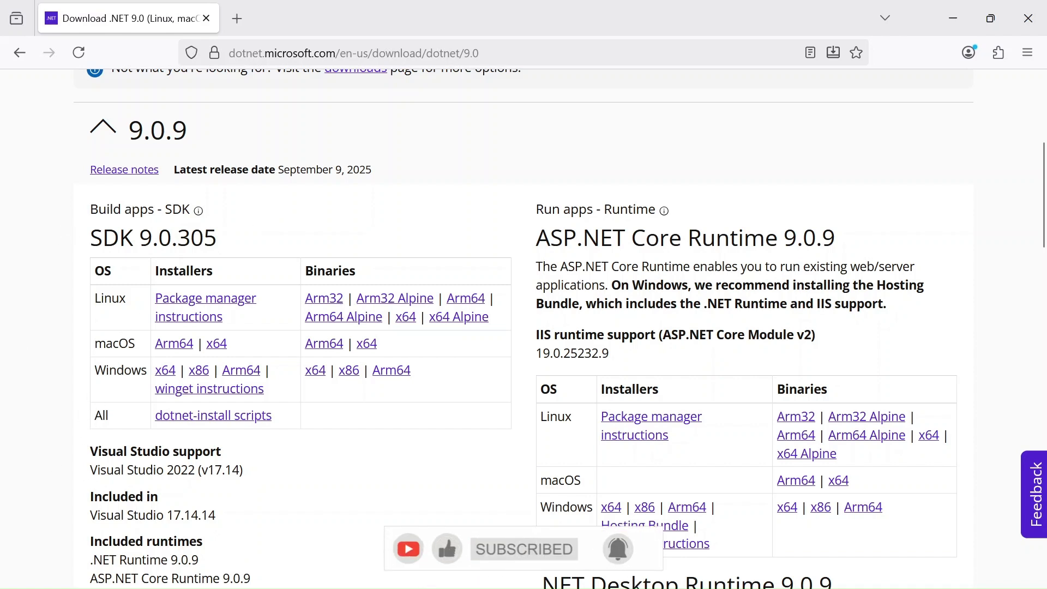
Step: Download the SDK 9.0.305 Windows x64 installer and run dotnet-sdk-9.0.305-win-x64 from Downloads
double_click(121, 370)
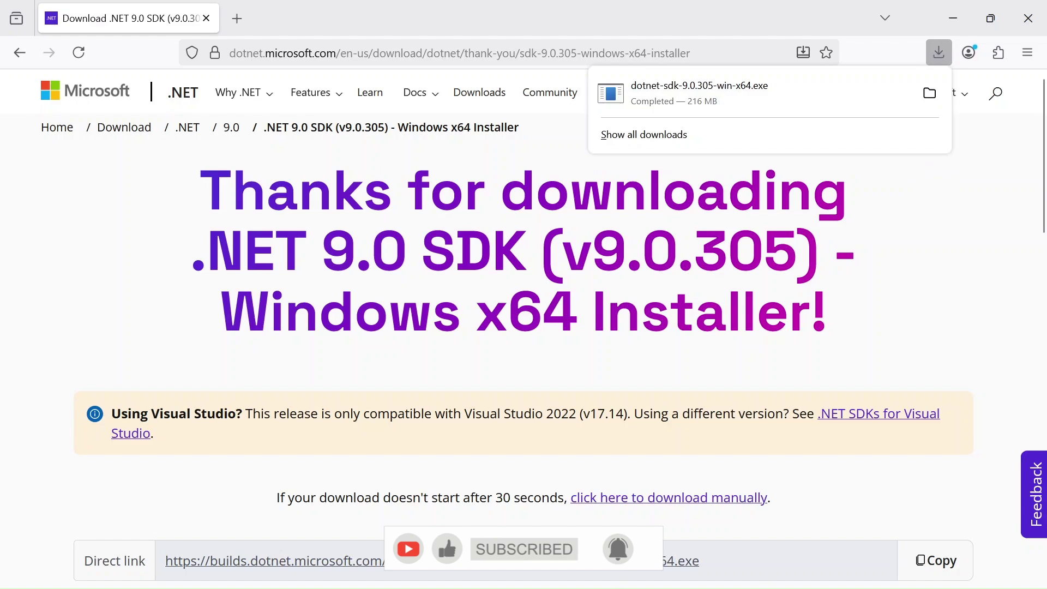
left_click(929, 93)
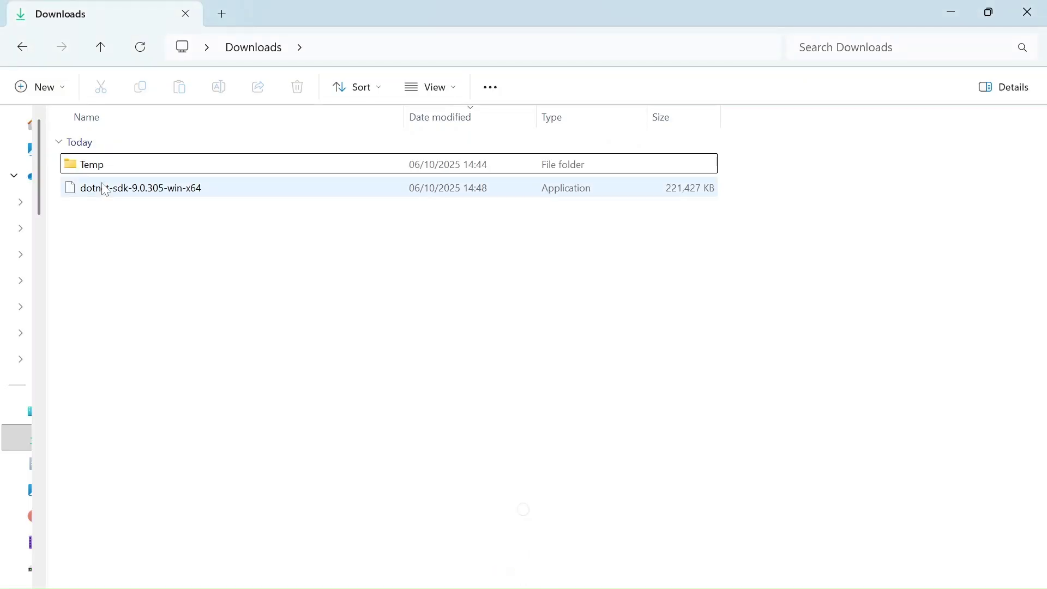
left_click(213, 194)
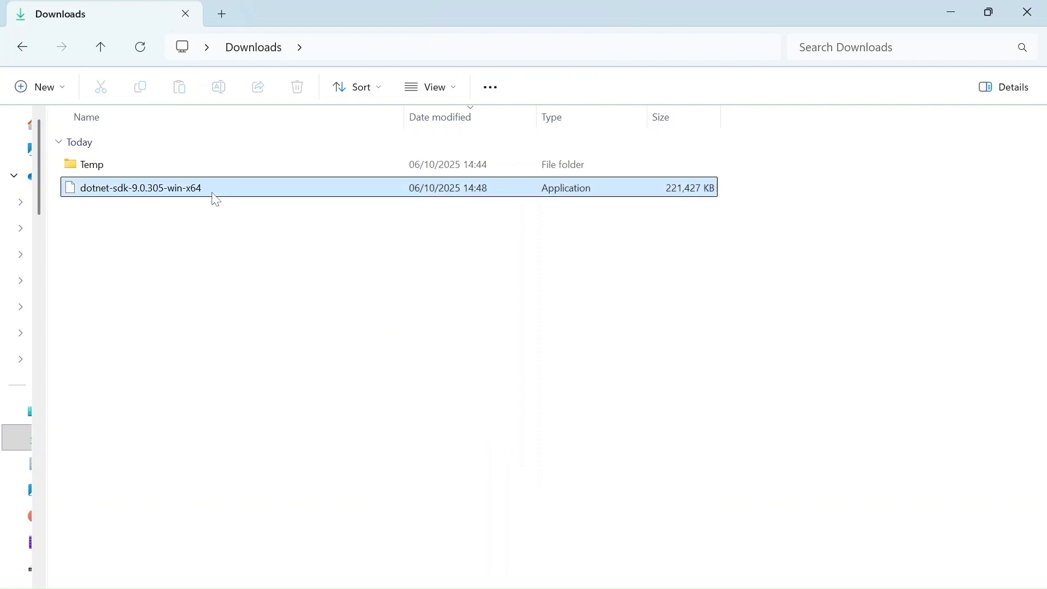
double_click(147, 191)
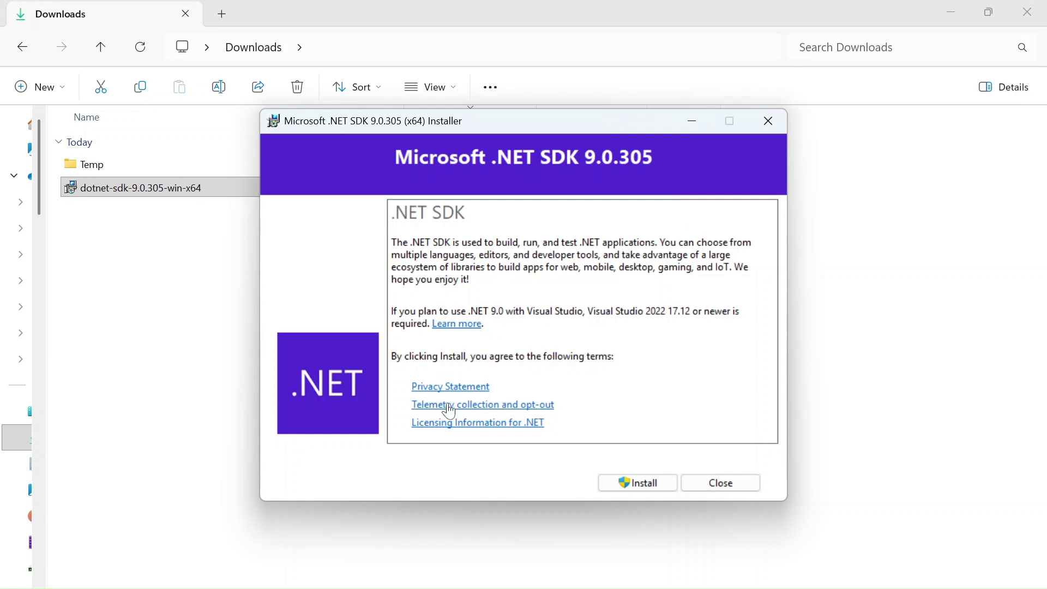
Step: Install .NET SDK 9.0.305 with its 9.0.9 runtimes until the success screen appears
left_click(632, 487)
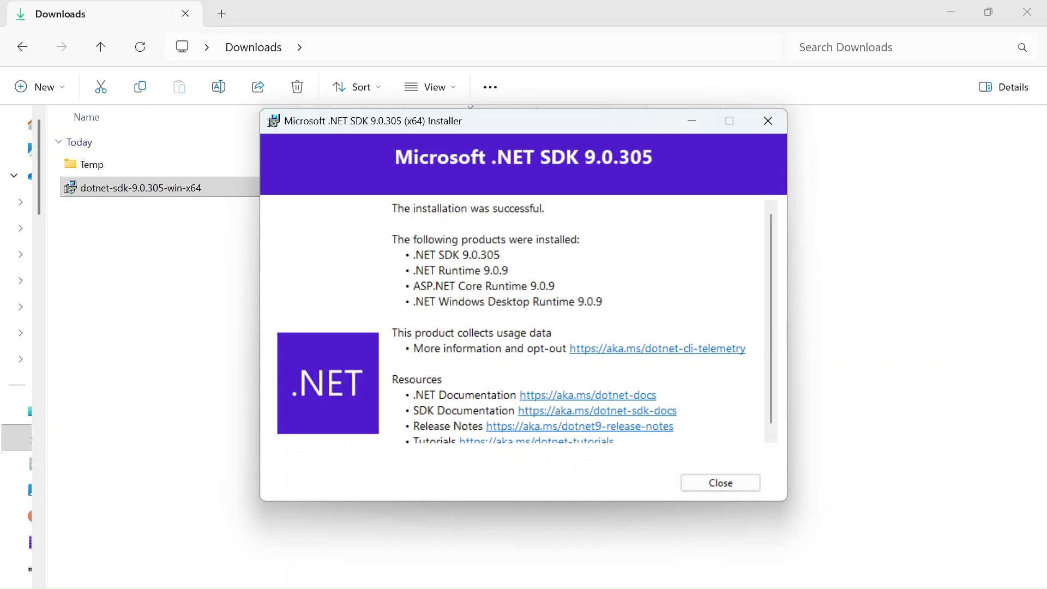
Step: Close the finished installer and launch Command Prompt via a Windows search for 'cmd'
left_click(717, 485)
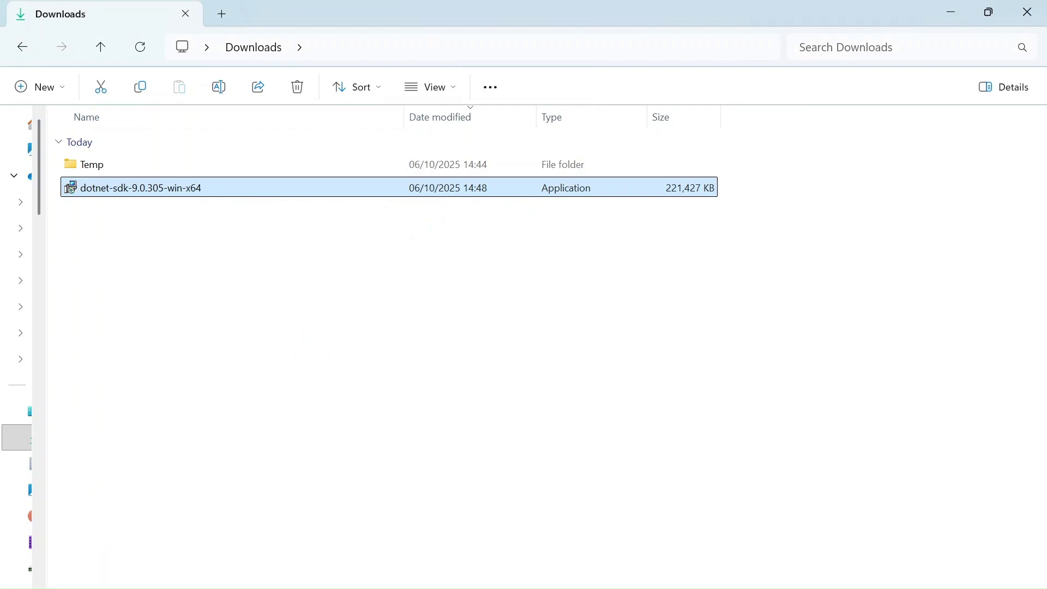
key("super")
type("cmd")
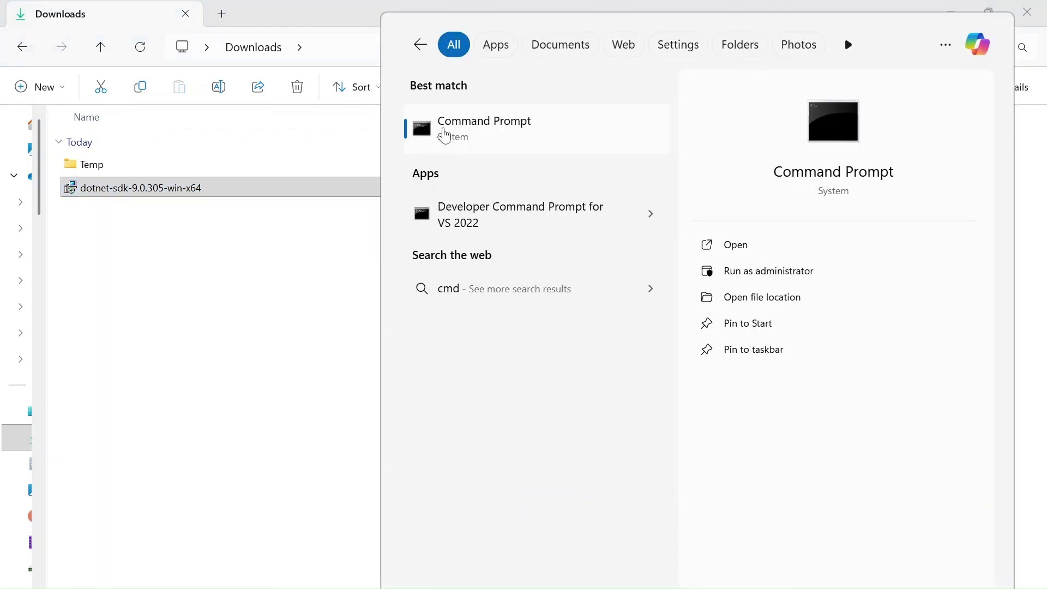
left_click(458, 131)
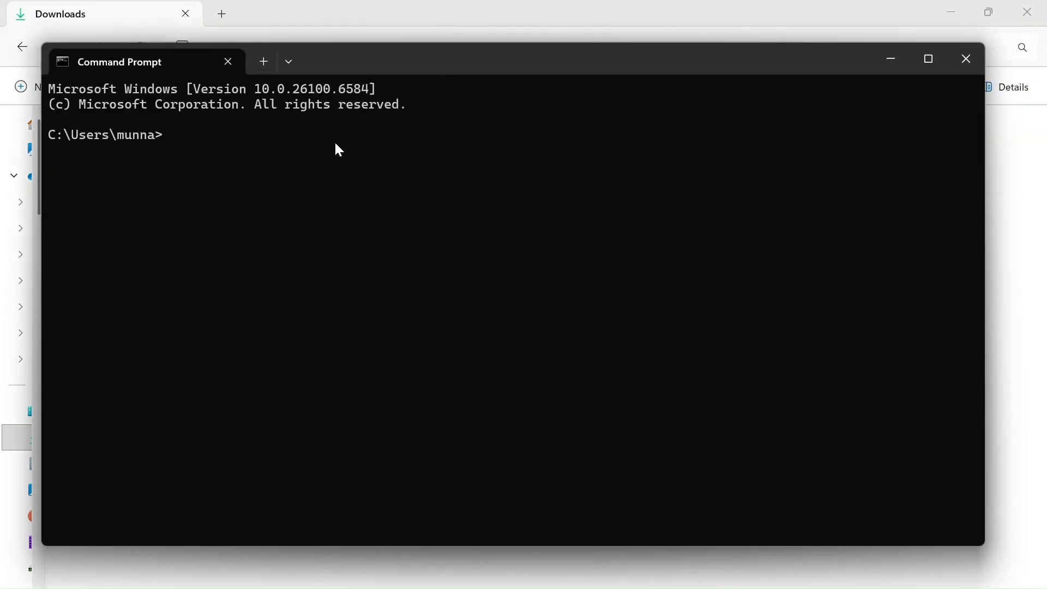
Step: Run 'dotnet --info' and scroll the output to confirm SDK 9.0.305 and runtimes 9.0.9
type("dotne")
type("t --info")
key("Return")
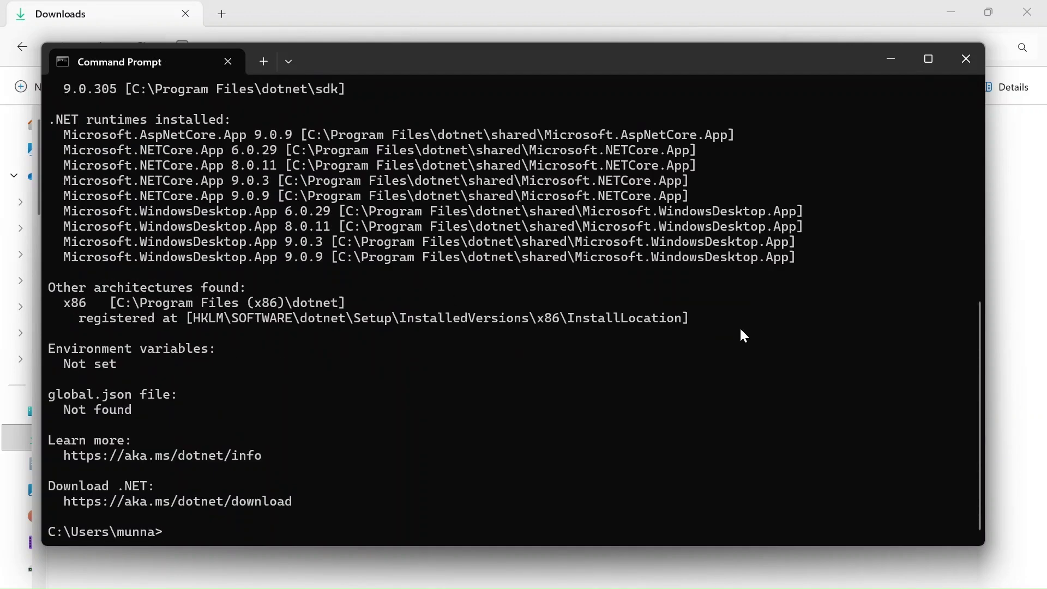
left_click_drag(980, 340, 996, 122)
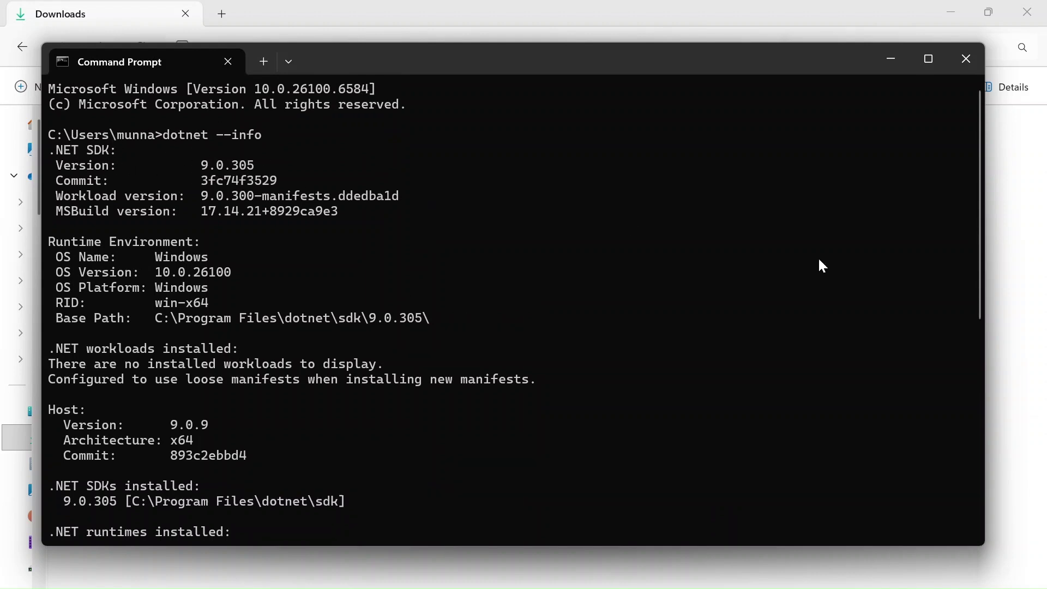
left_click_drag(980, 201, 950, 363)
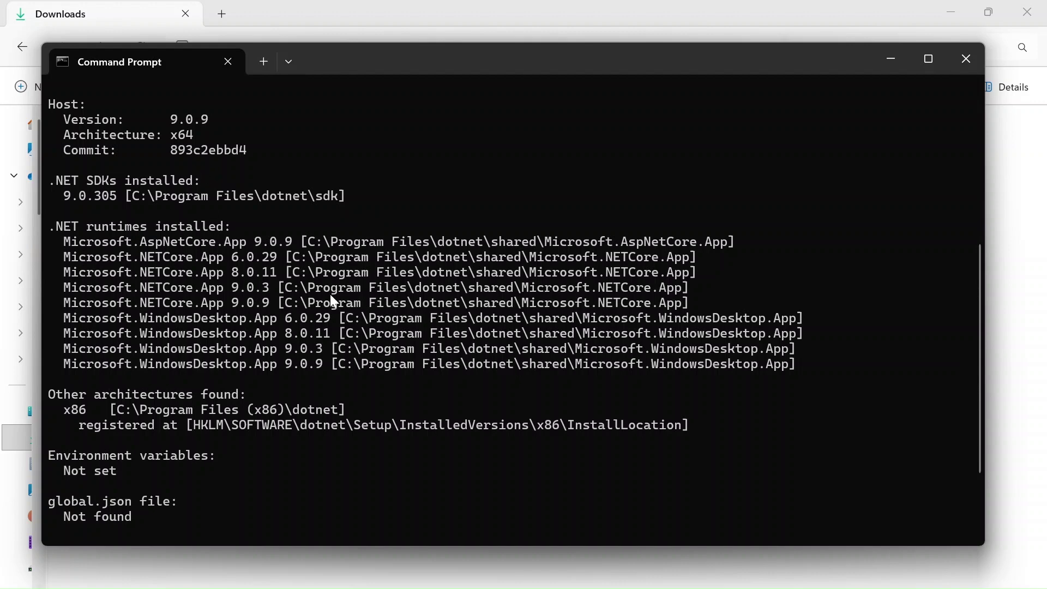
mouse_move(975, 321)
left_mouse_down()
mouse_move(982, 238)
mouse_move(960, 209)
left_mouse_up()
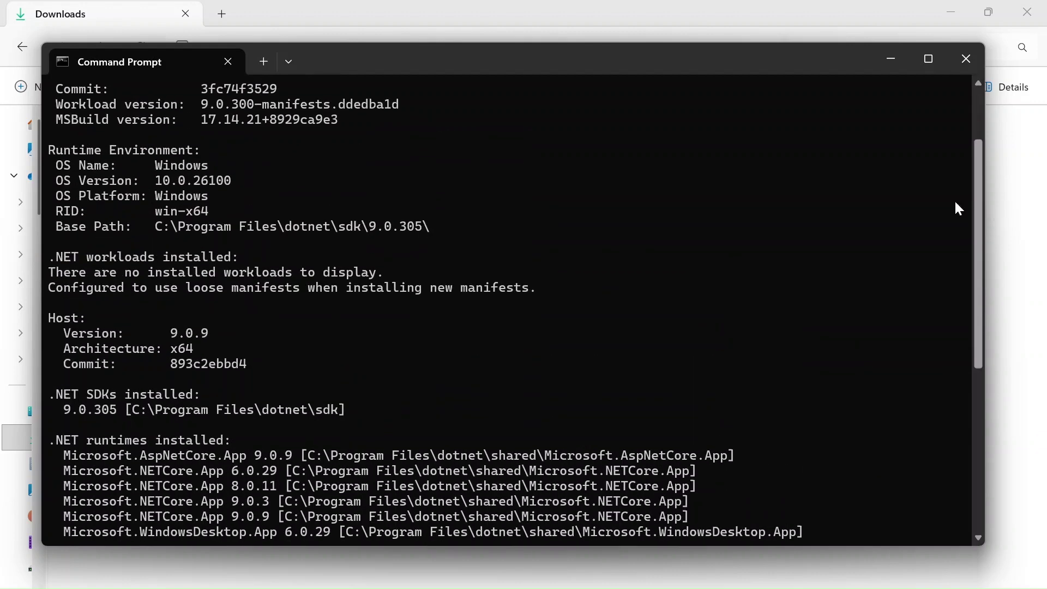